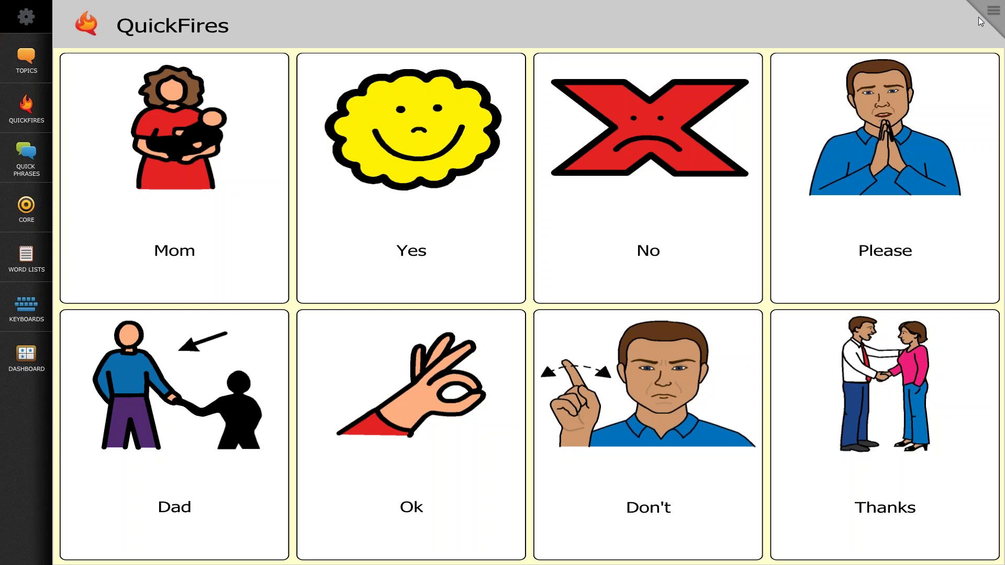
Enter Modify Mode and select the Mom button to edit its label, message and symbol.
click(993, 16)
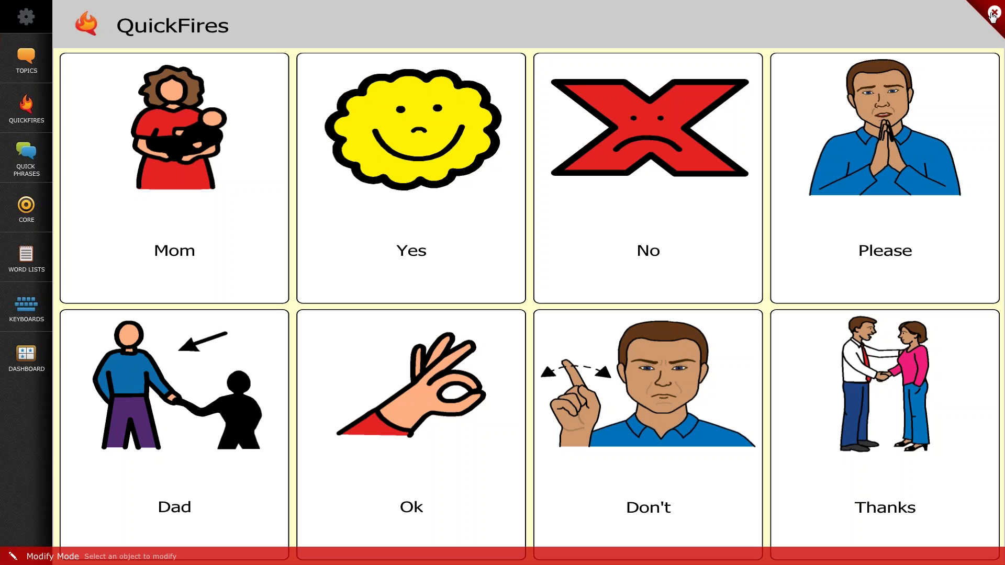
click(230, 176)
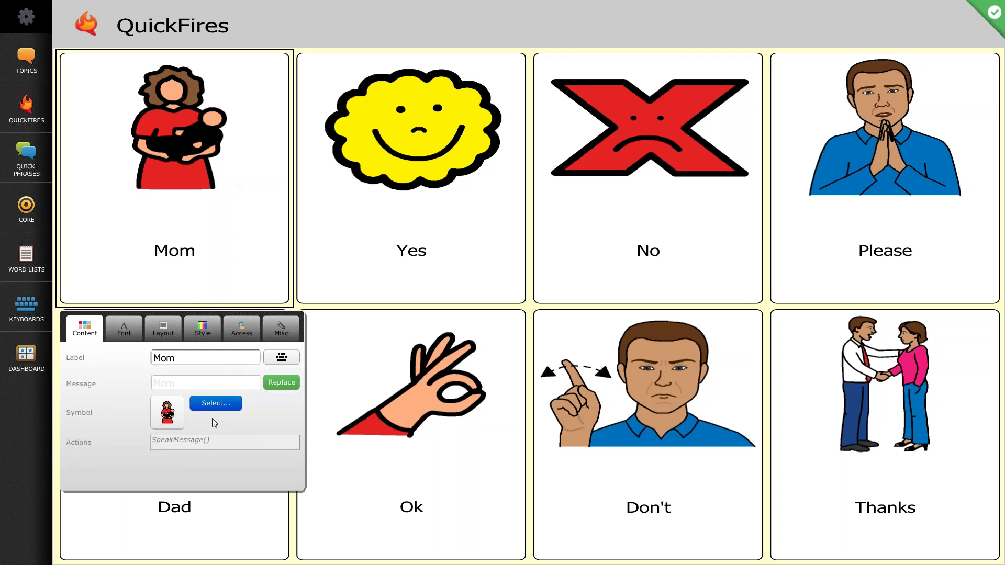
Try Comic Sans MS and Helvetica for the Mom label, then settle on Arial.
click(128, 329)
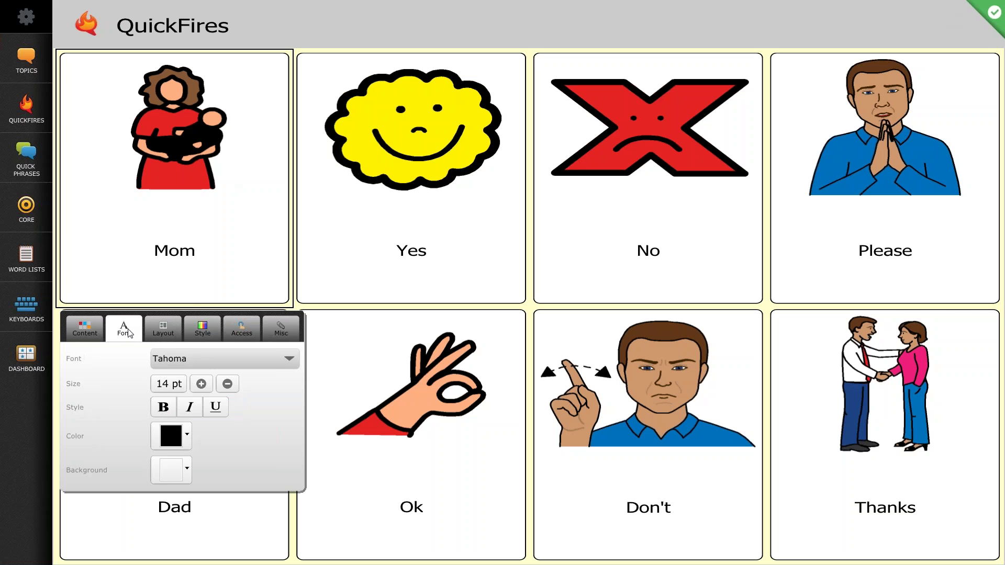
click(214, 357)
click(203, 383)
click(206, 359)
click(206, 408)
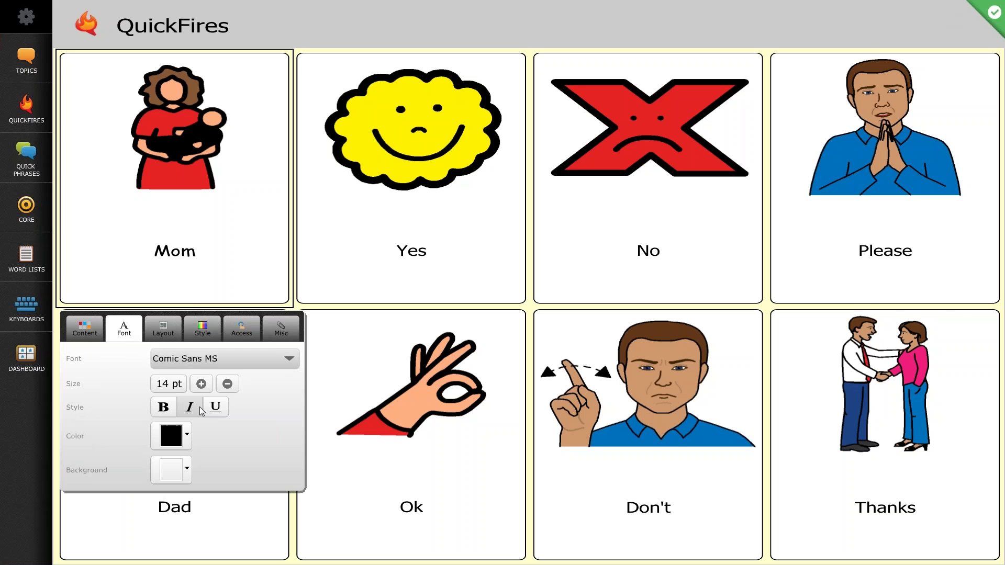
click(229, 358)
click(190, 434)
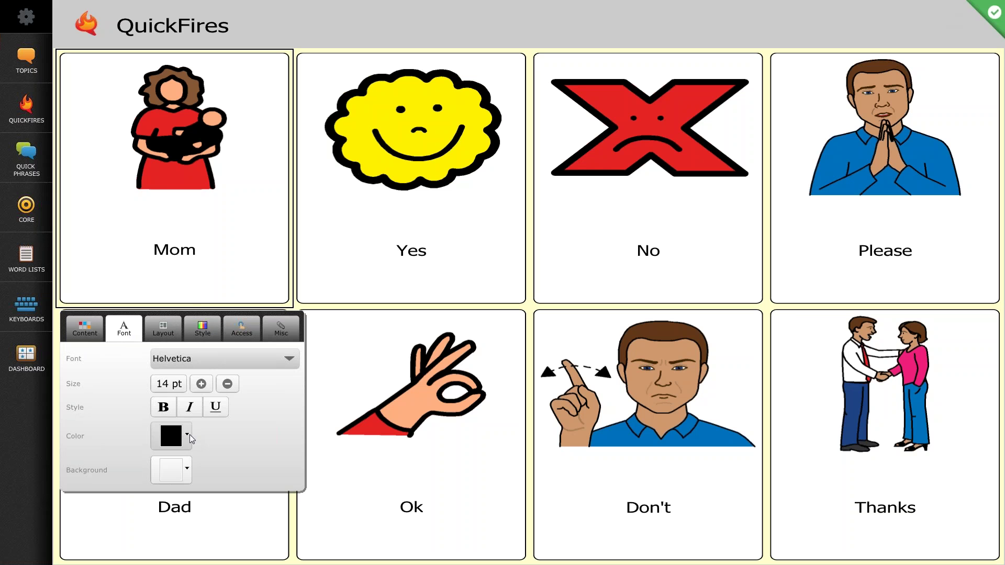
click(206, 363)
click(204, 383)
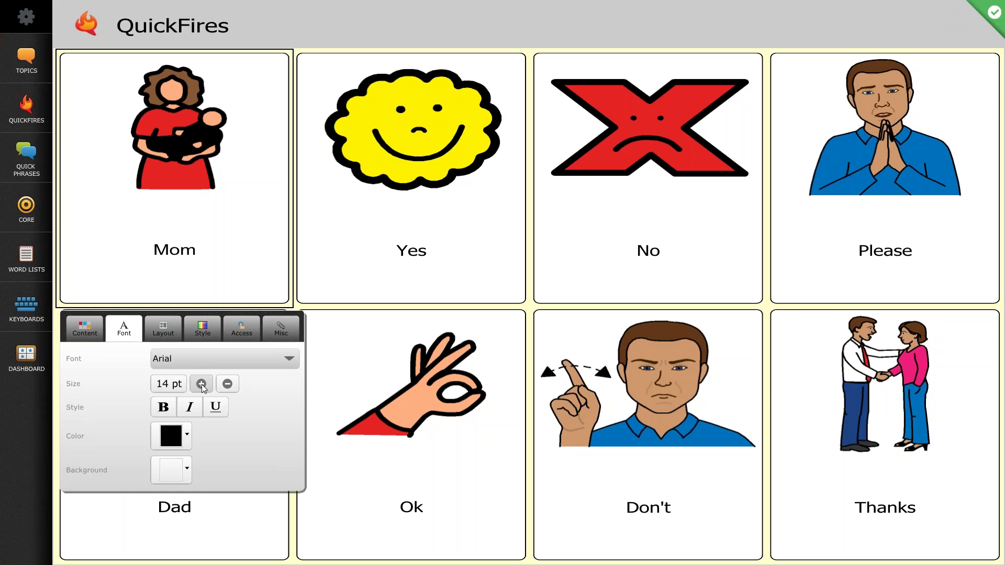
Increase the Mom label's font size to 19 pt.
click(201, 385)
click(201, 385)
click(201, 384)
click(201, 384)
click(201, 385)
Try bold, italic and underline on the Mom label, then remove all three.
click(163, 413)
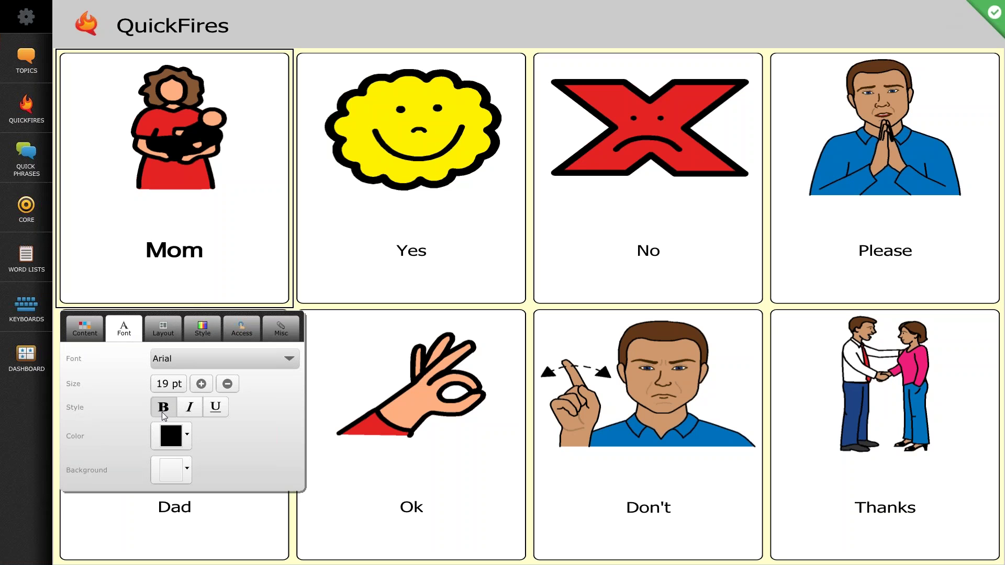
click(188, 408)
click(220, 406)
click(220, 406)
click(190, 407)
click(163, 408)
Try red text and a red background, then restore black text on white.
click(183, 435)
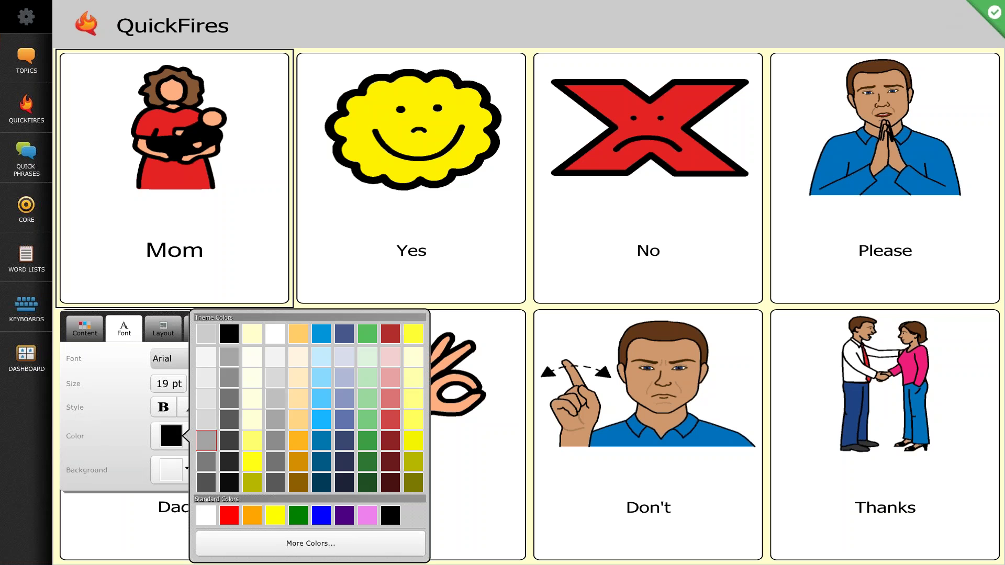
click(229, 515)
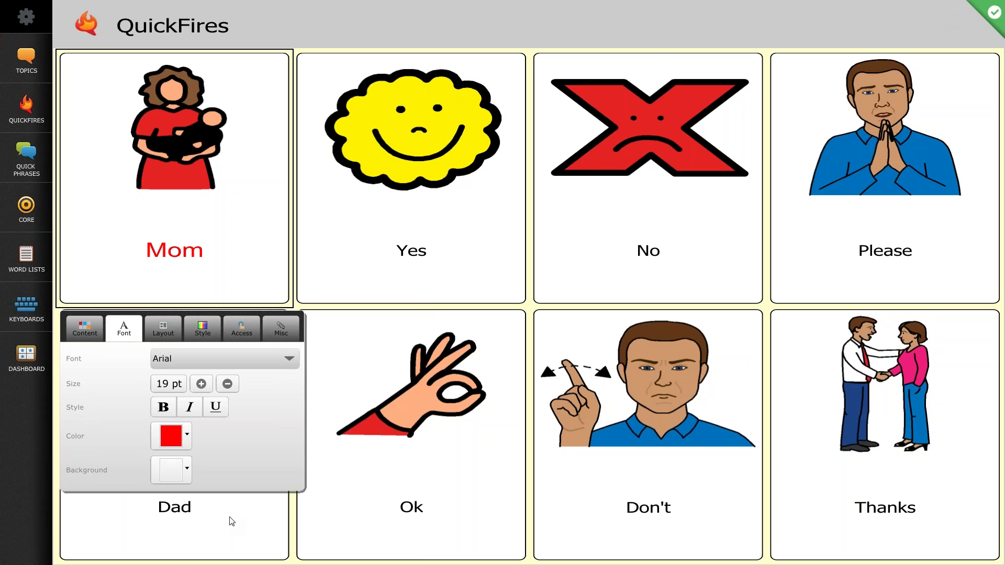
click(187, 450)
click(229, 334)
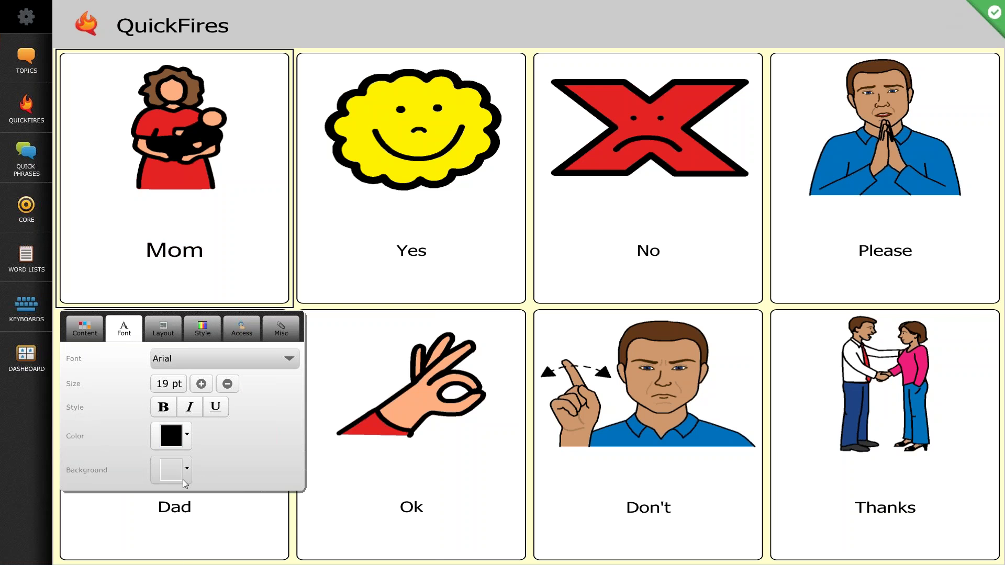
click(188, 472)
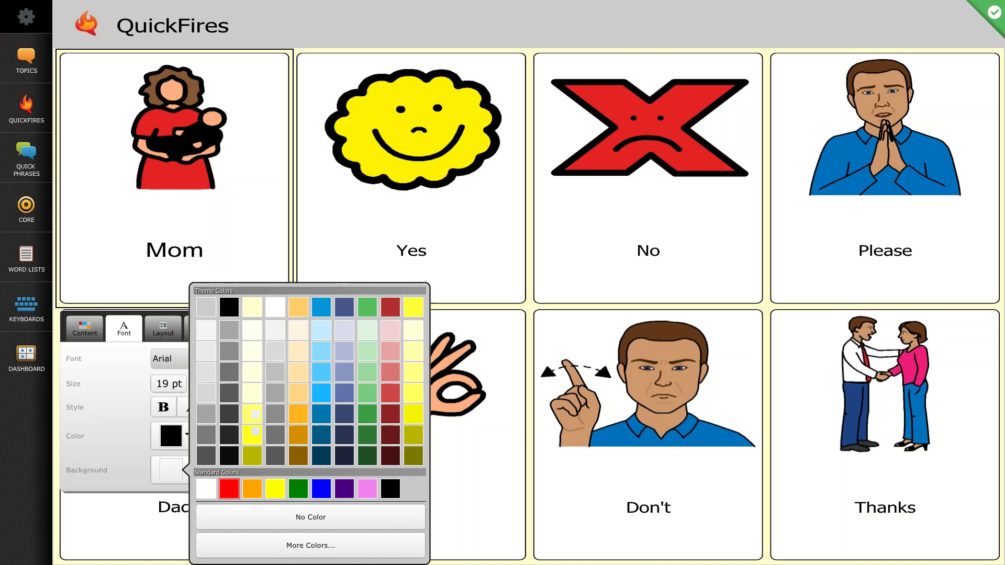
click(229, 487)
click(188, 470)
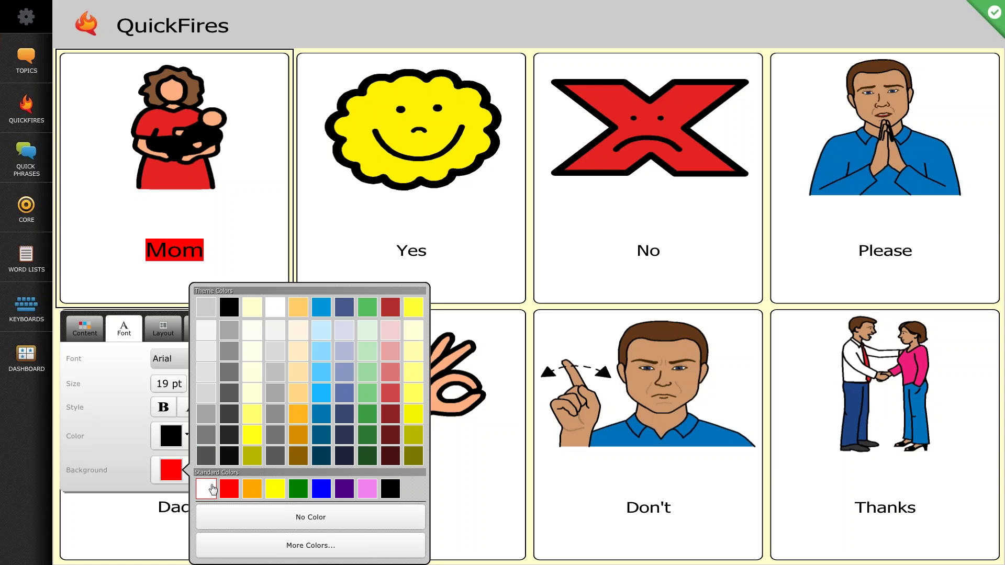
click(208, 489)
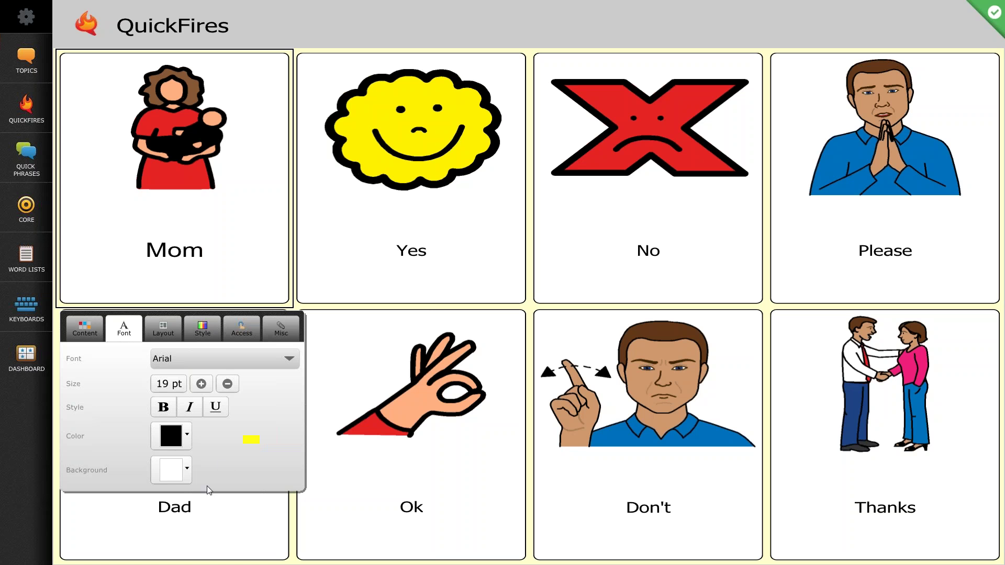
Keep the Mom button type Standard and try label-above, picture-above and picture-only layouts.
click(176, 326)
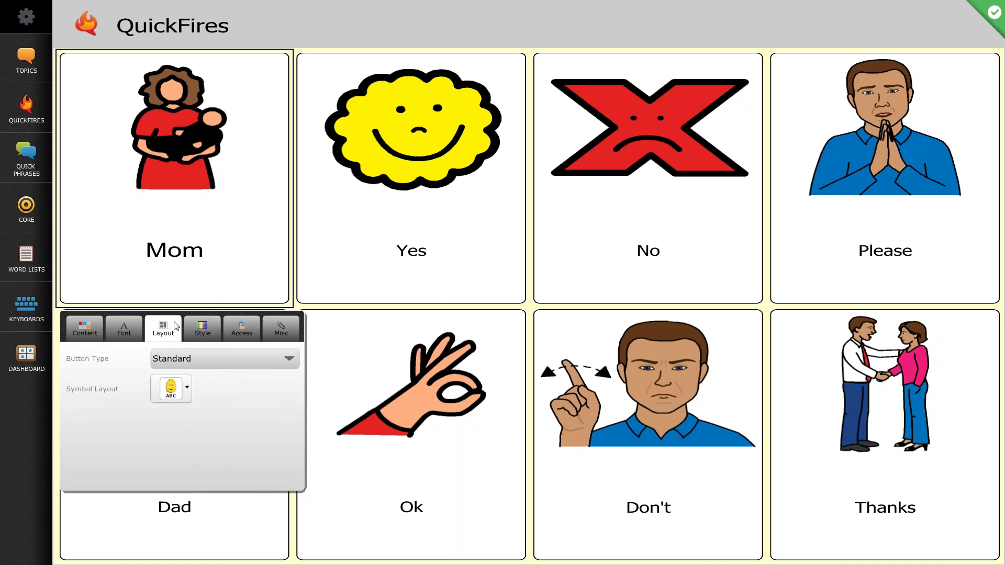
click(225, 362)
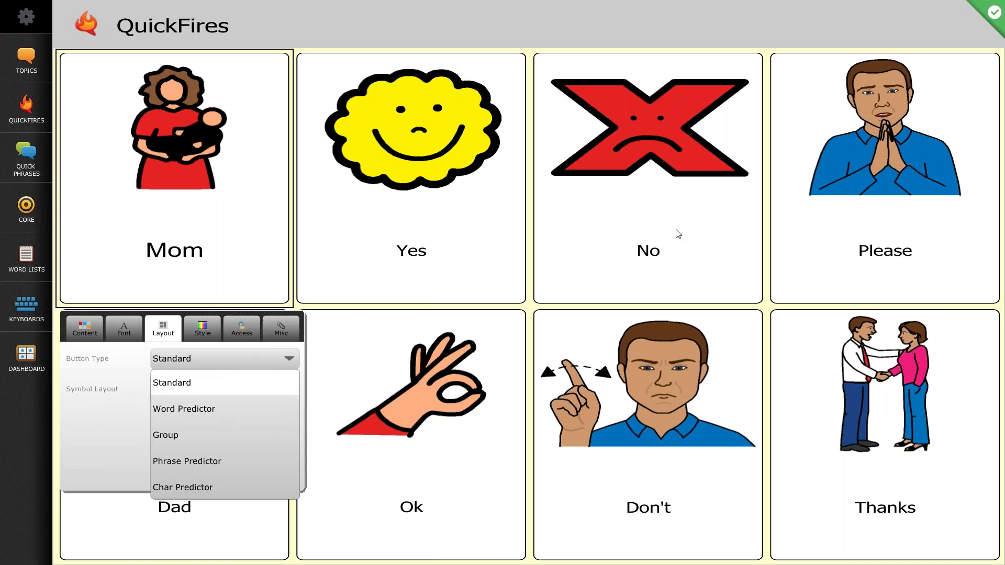
click(131, 464)
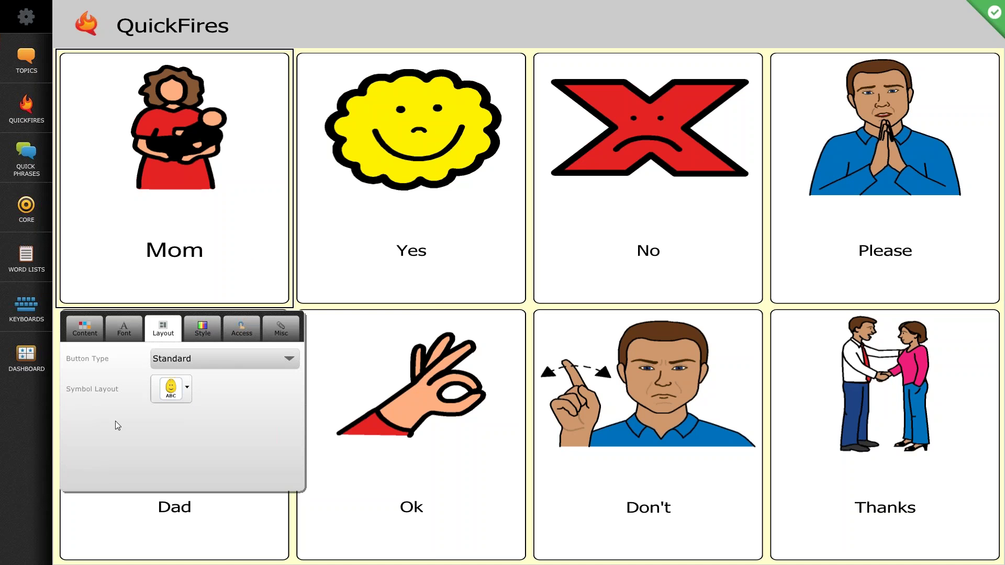
click(189, 390)
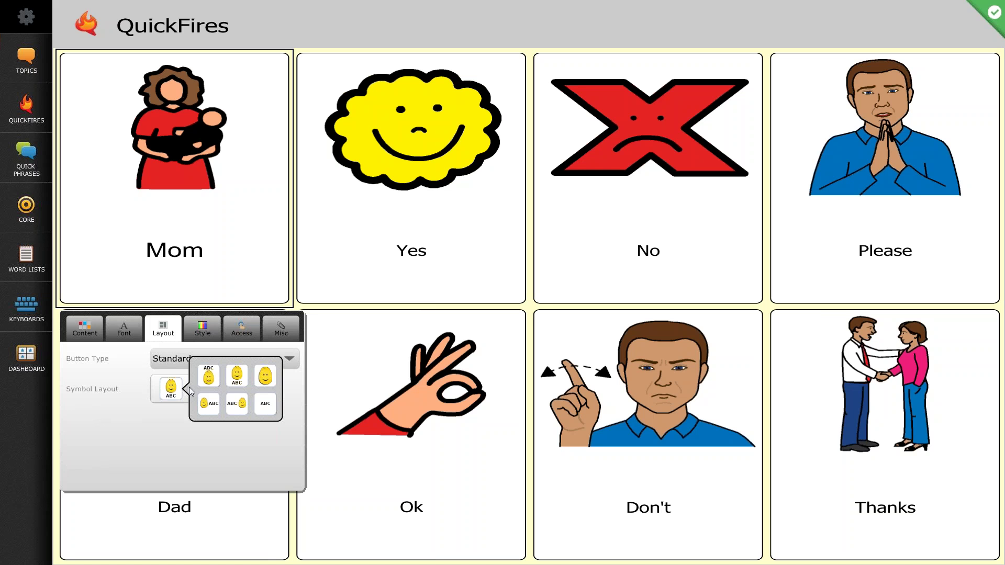
click(209, 380)
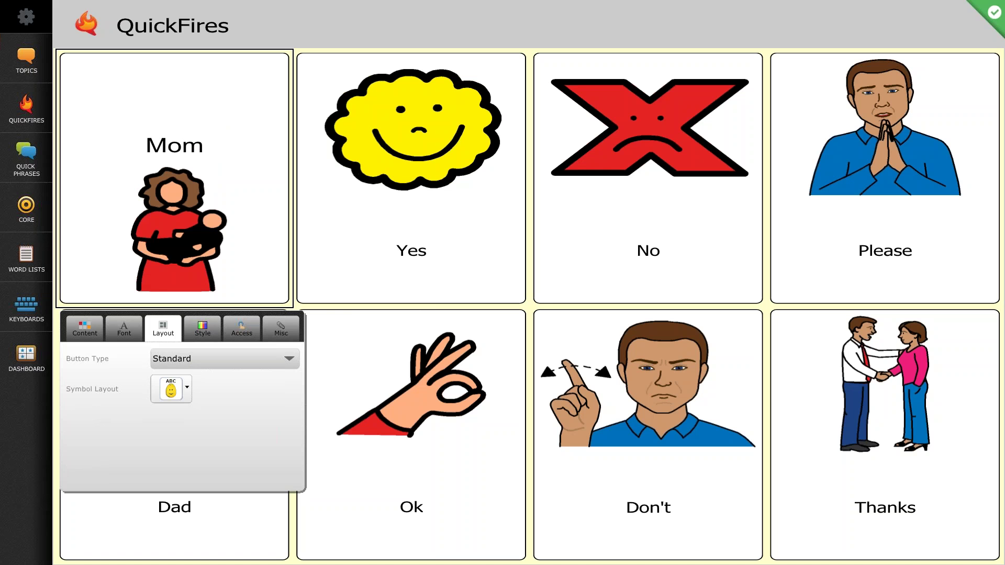
click(175, 390)
click(237, 376)
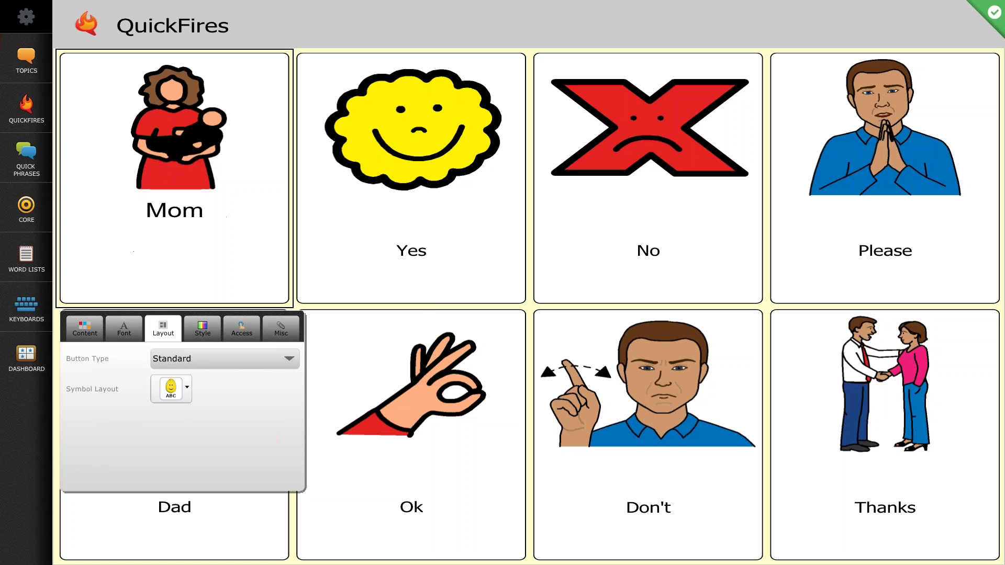
click(172, 392)
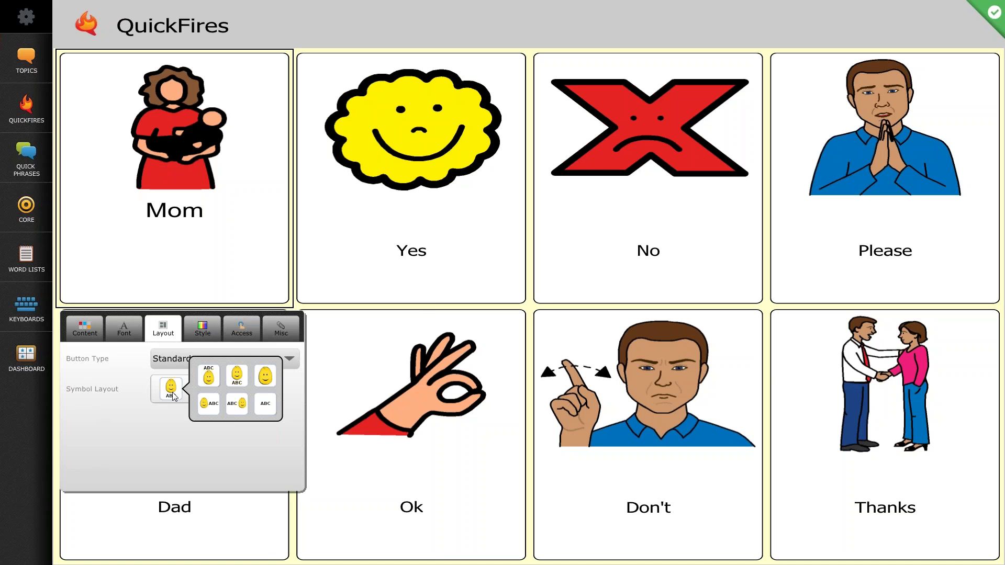
click(265, 375)
Try side-by-side and label-only layouts, then settle on picture above the label.
click(172, 389)
click(208, 406)
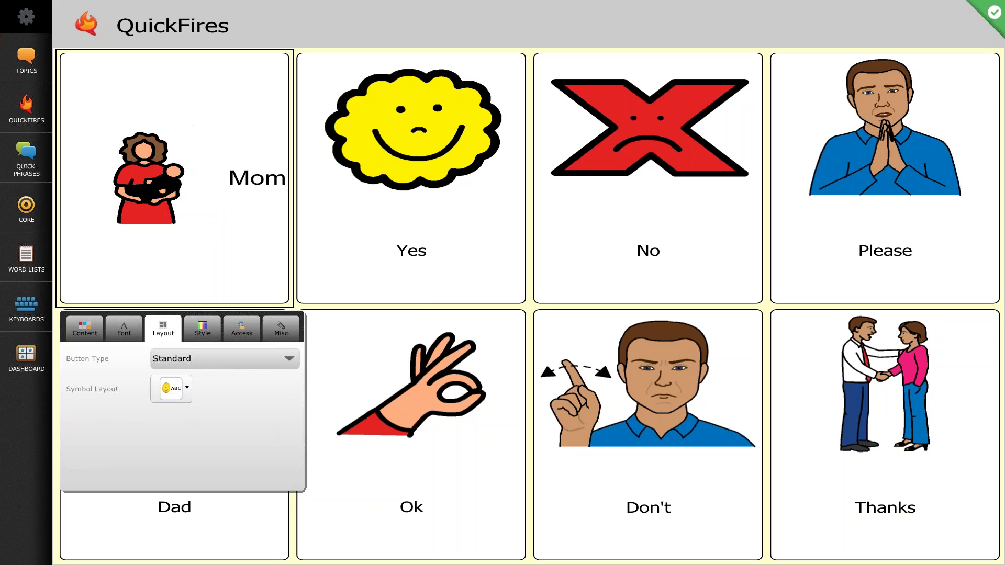
click(172, 390)
click(237, 404)
click(173, 389)
click(207, 393)
click(179, 394)
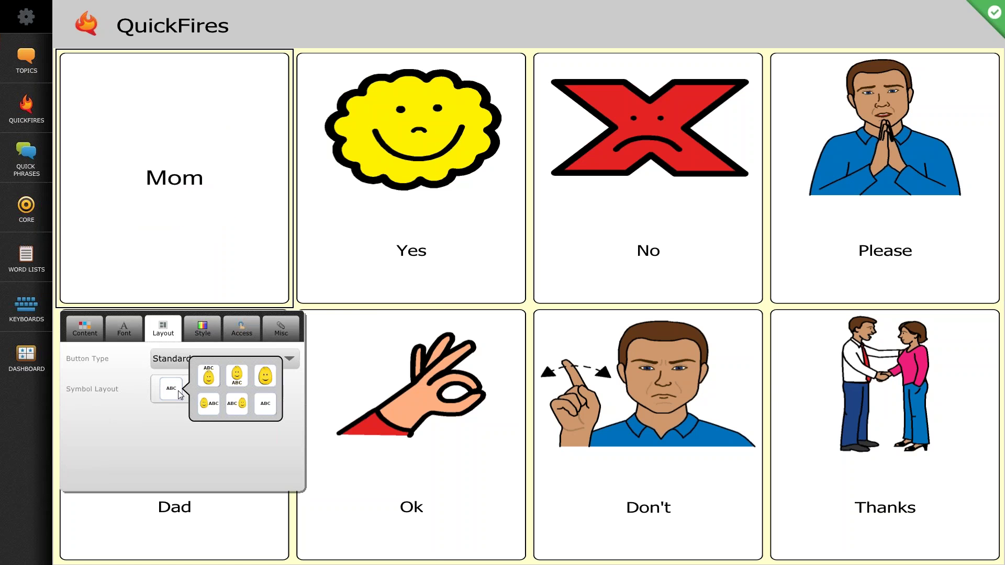
click(231, 366)
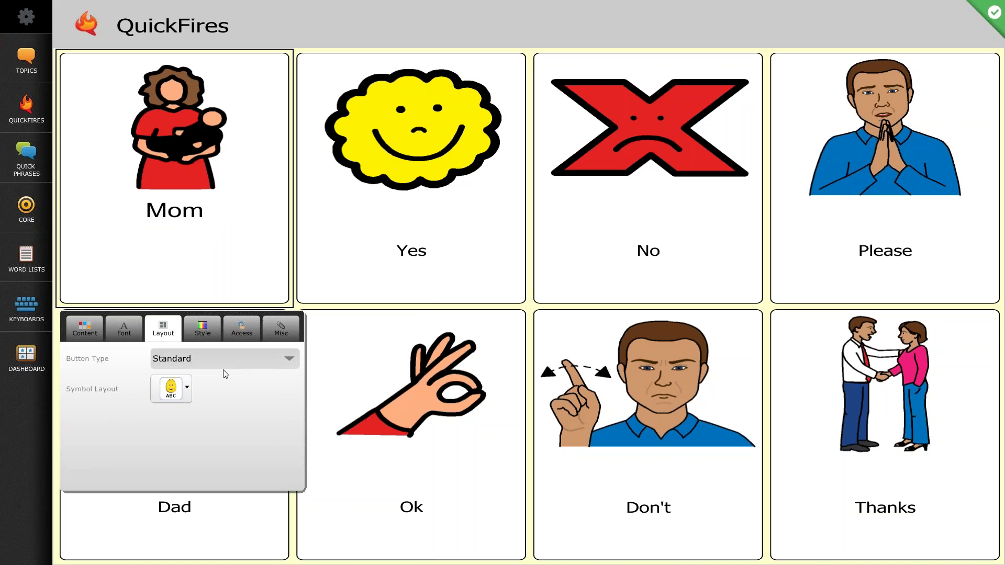
click(201, 328)
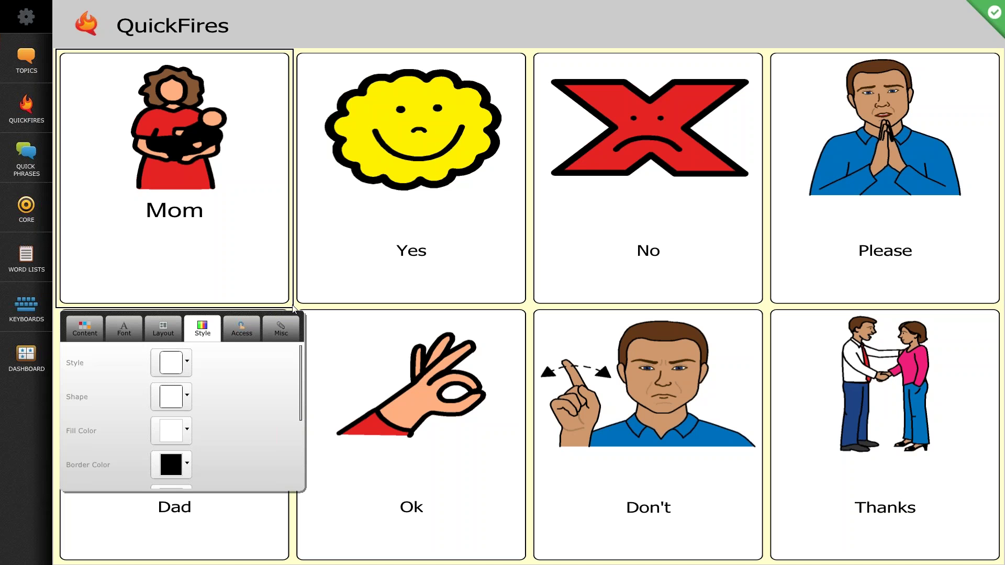
Try blue, blue-bordered and black object styles on Mom, then choose the white style.
click(185, 366)
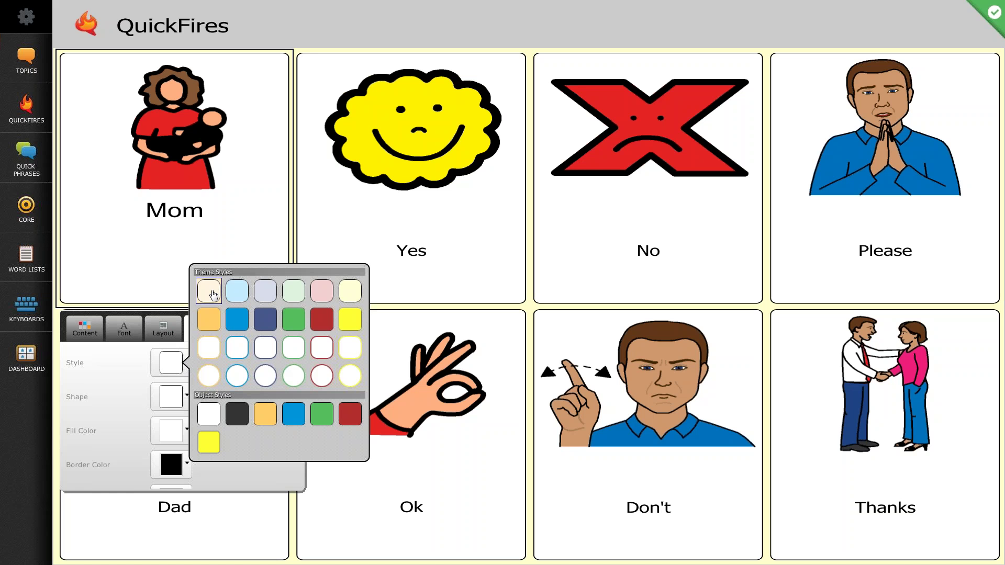
click(240, 321)
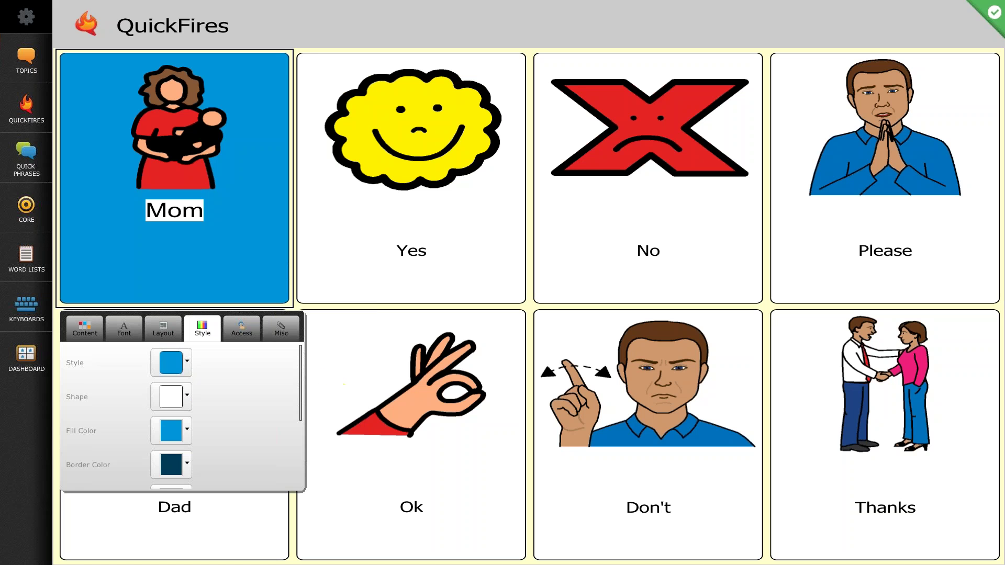
click(188, 363)
click(236, 377)
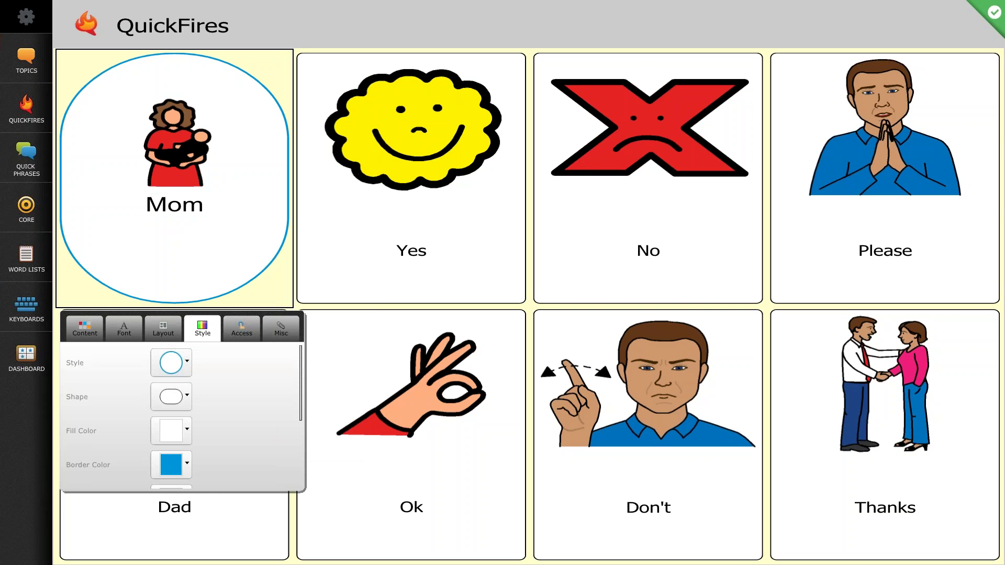
click(187, 363)
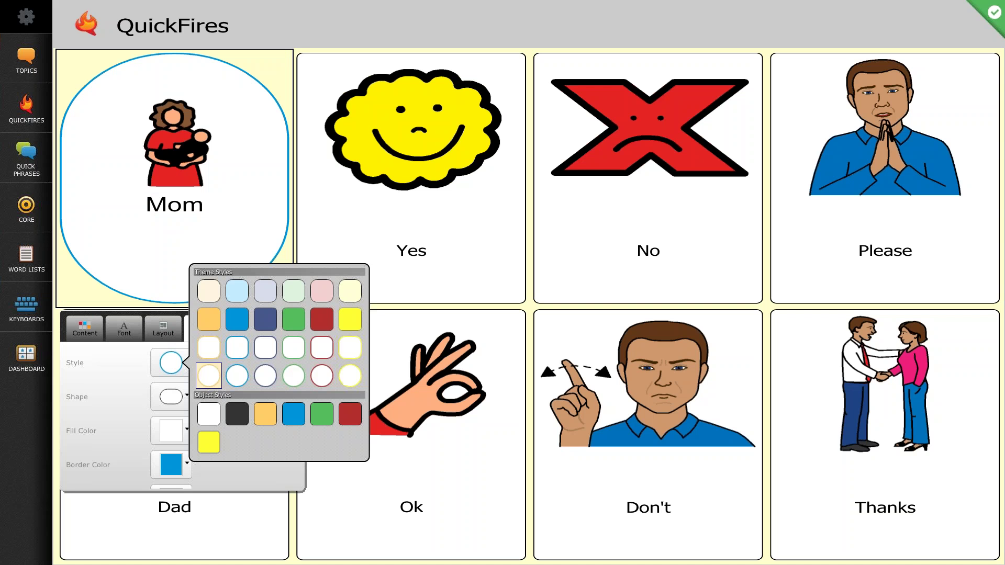
click(233, 415)
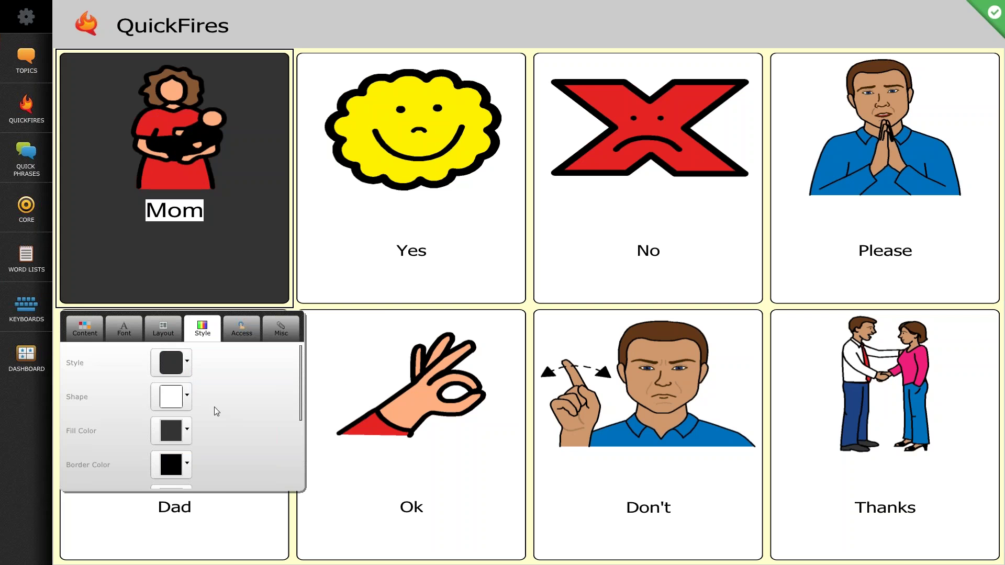
click(184, 375)
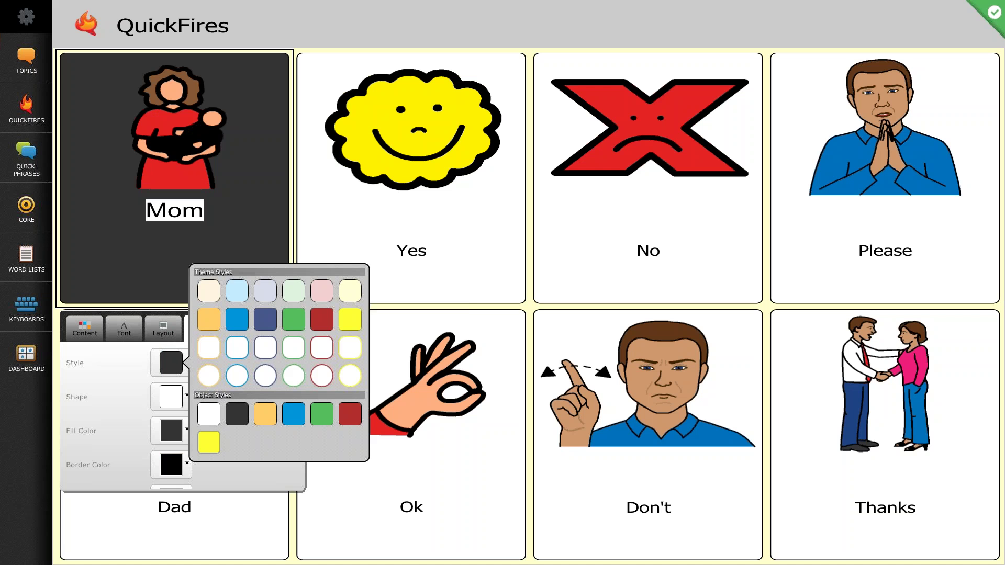
click(209, 414)
Try a checkmark shape, revert Mom to a rectangle, and keep the white fill.
click(189, 399)
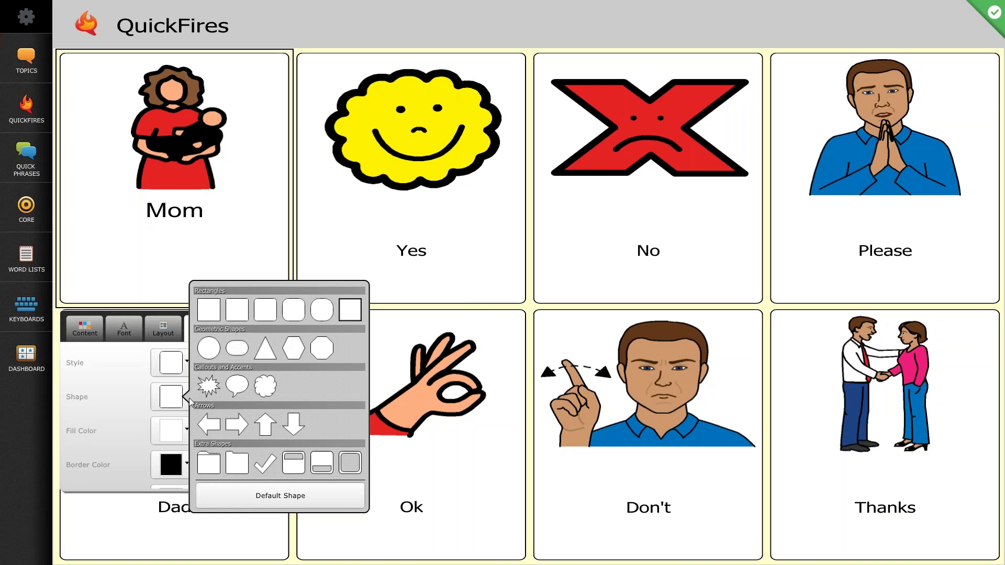
click(265, 463)
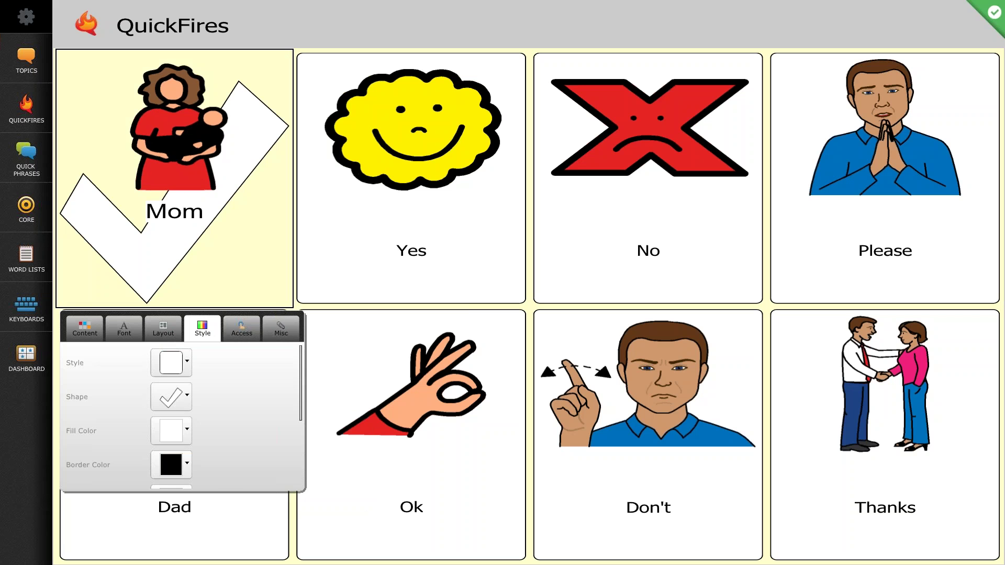
click(188, 399)
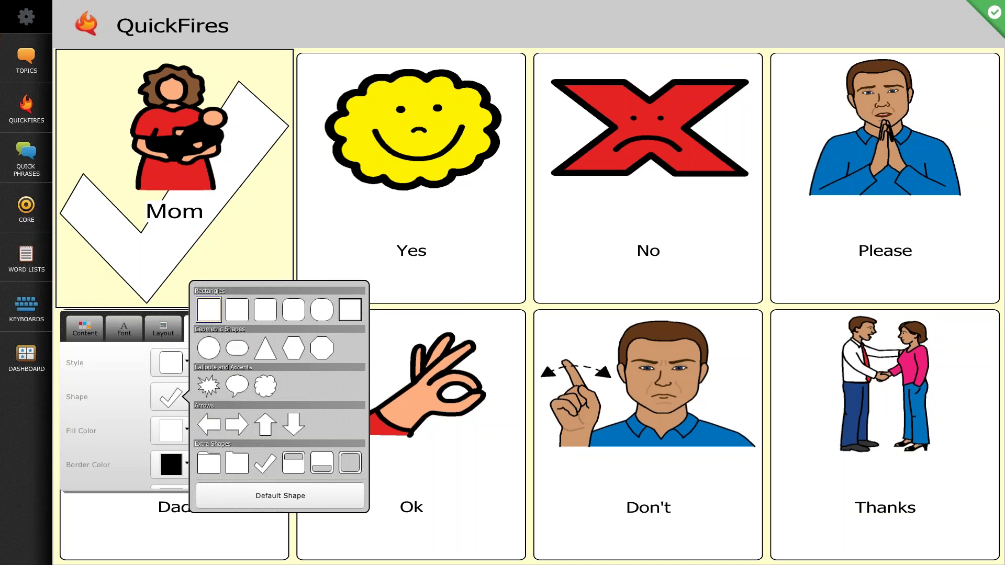
click(209, 309)
click(182, 434)
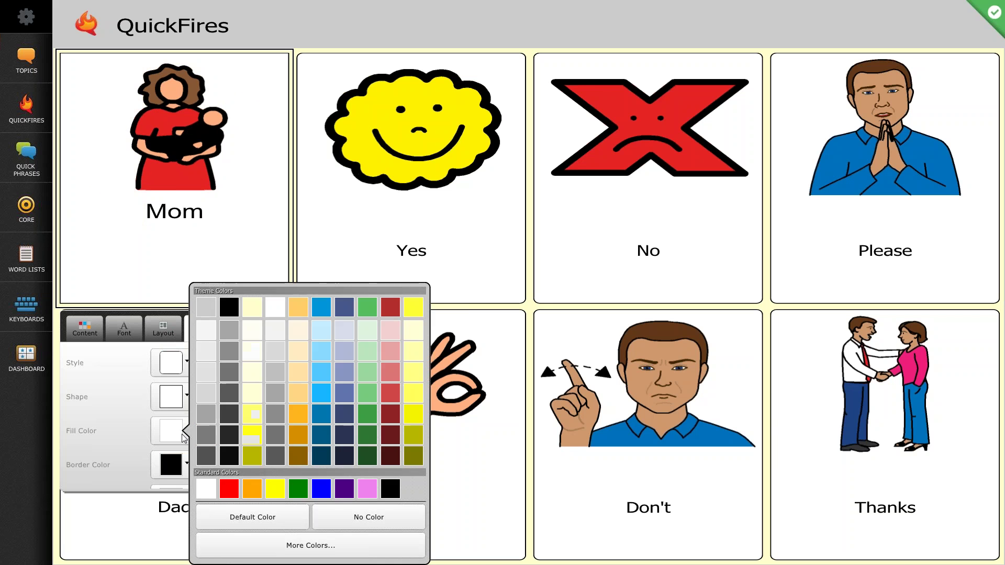
click(124, 435)
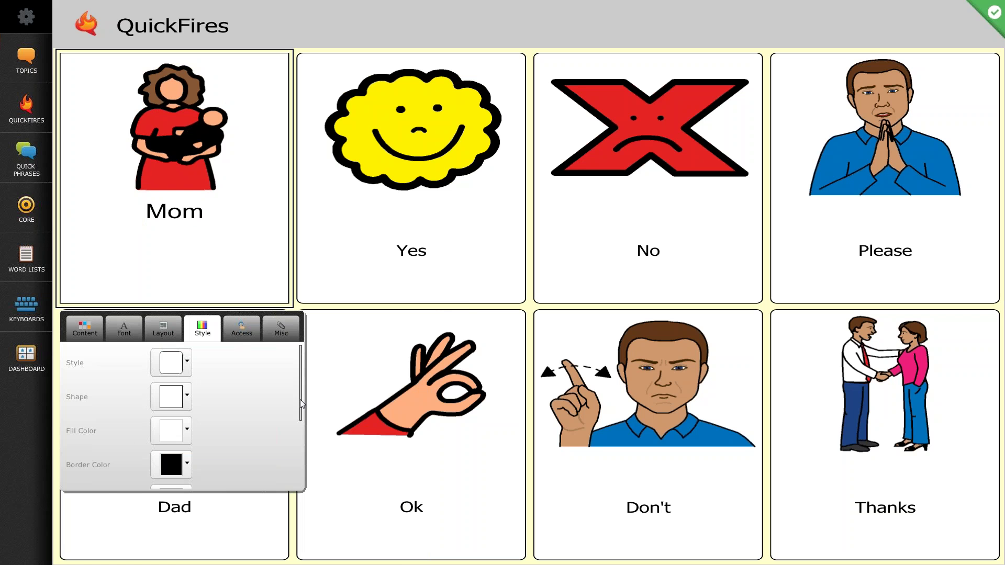
Set the Mom button's gradient colour to red.
scroll(302, 366, down, 1)
scroll(263, 438, down, 3)
scroll(235, 403, down, 1)
click(187, 437)
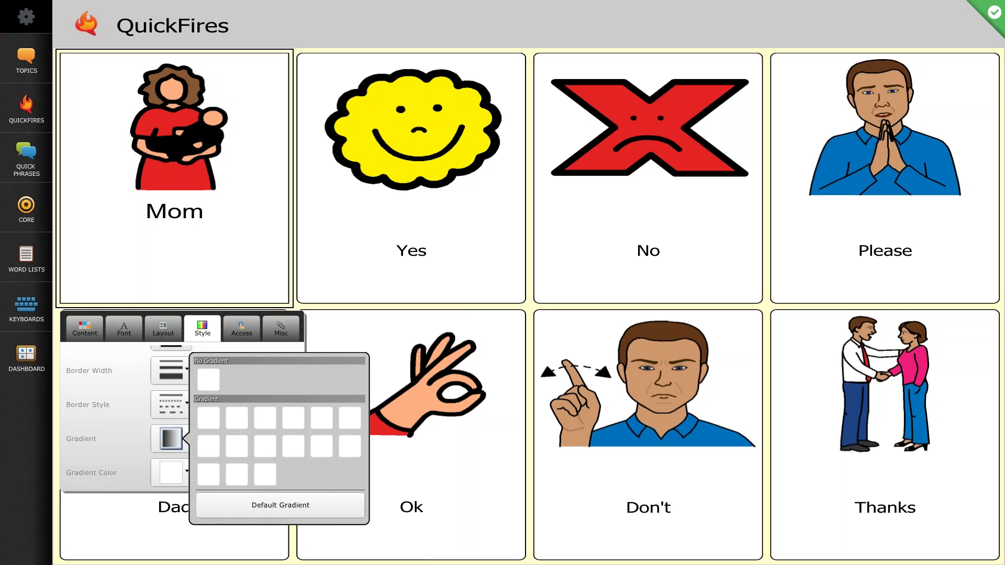
click(217, 423)
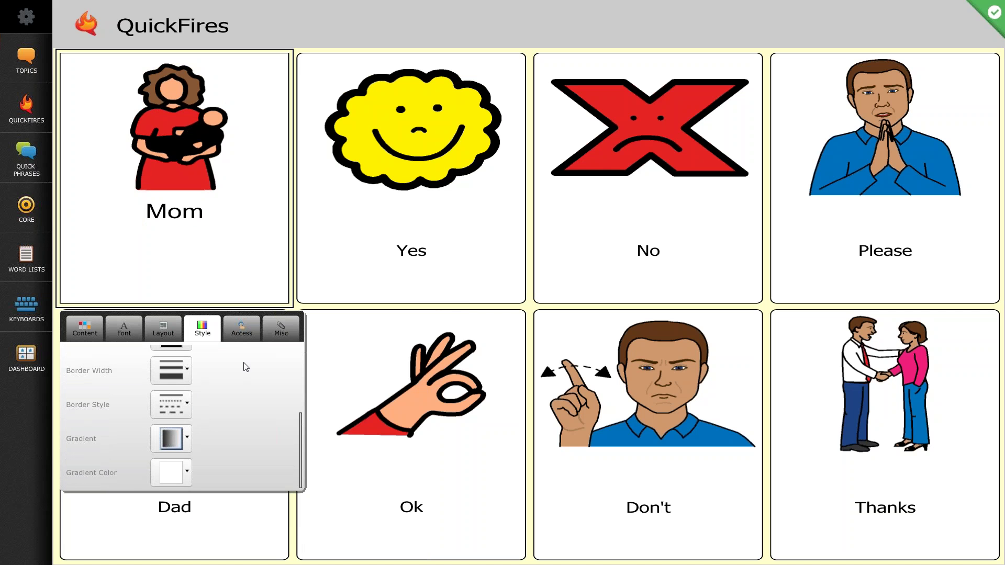
click(184, 473)
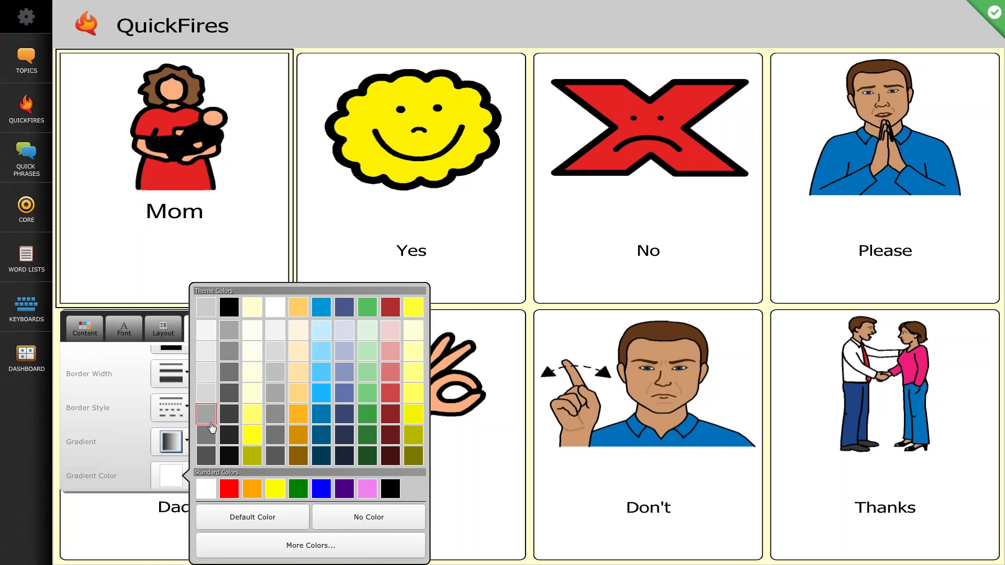
click(230, 489)
Try a radial red gradient on Mom, then switch to No Gradient.
click(186, 444)
click(293, 449)
click(183, 445)
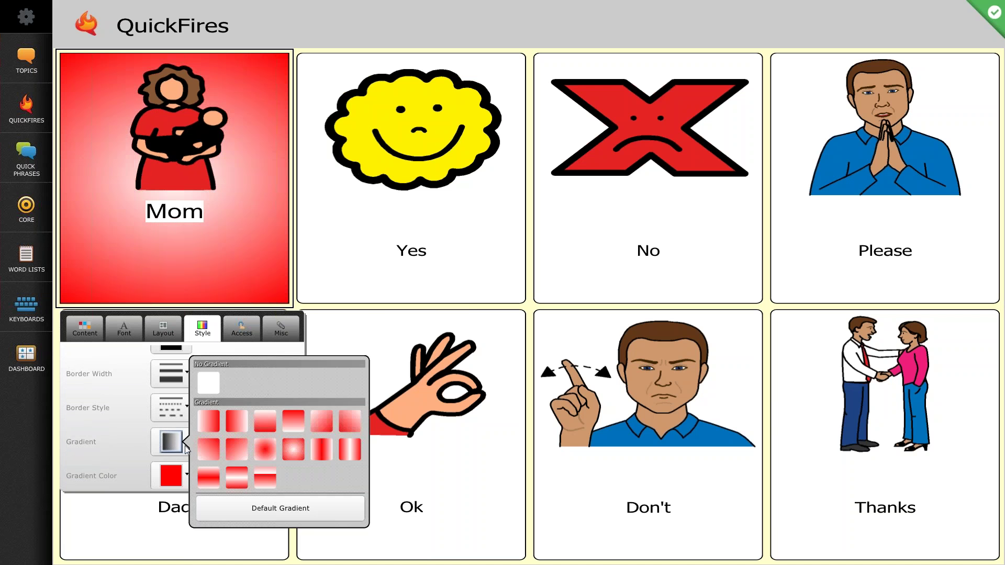
click(209, 384)
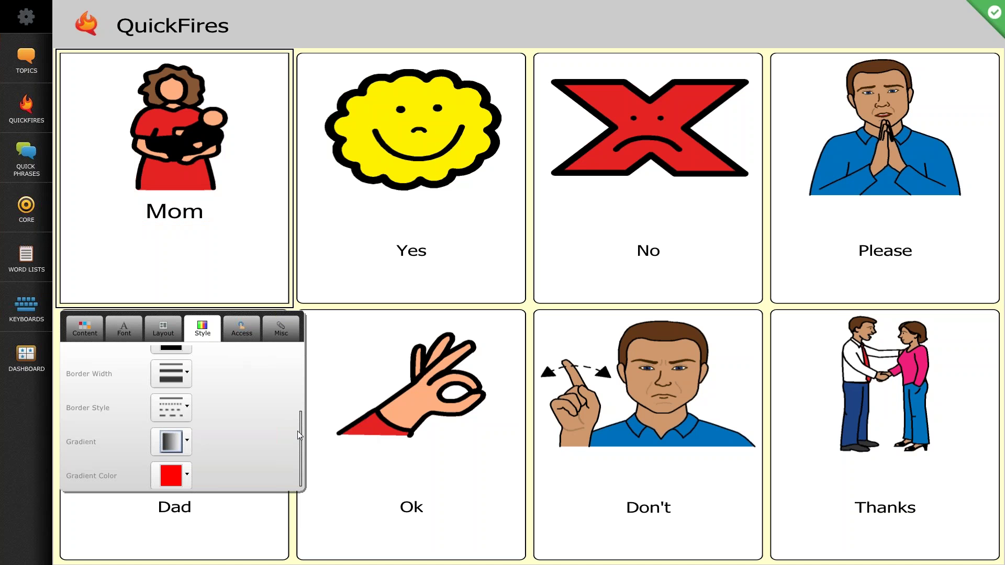
scroll(300, 411, down, 2)
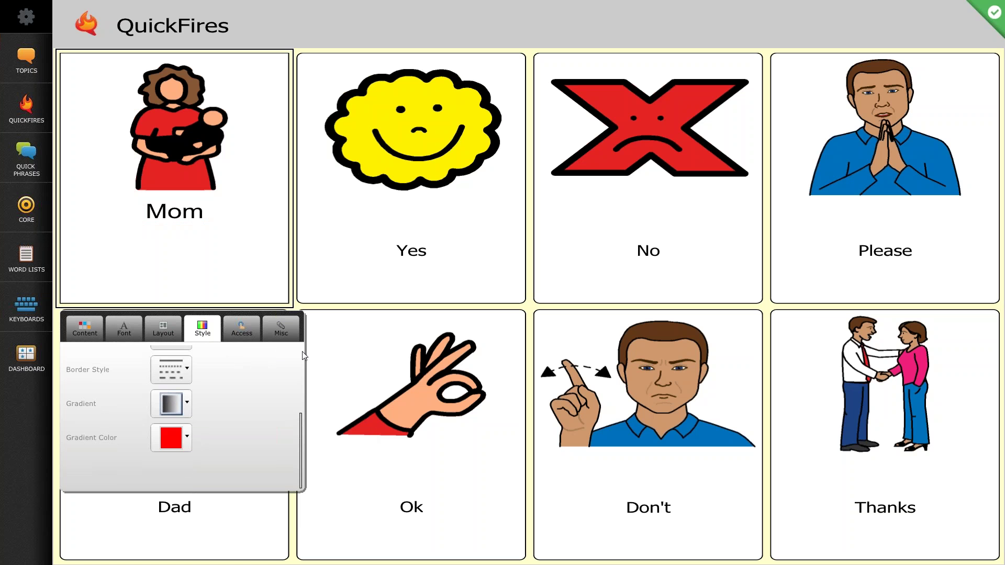
Review the Mom button's Access cues, then view its Misc settings with Hidden unchecked.
click(244, 328)
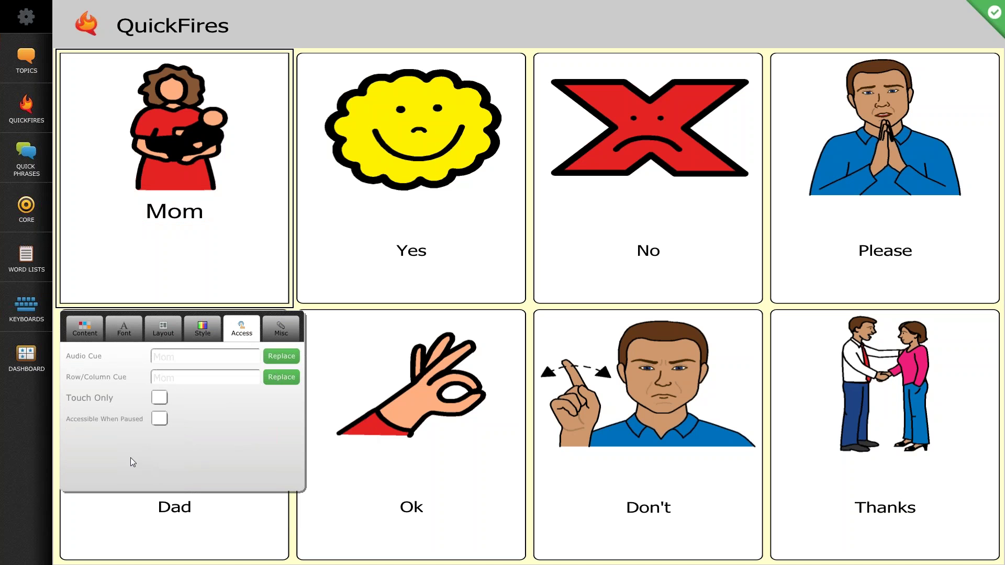
click(286, 331)
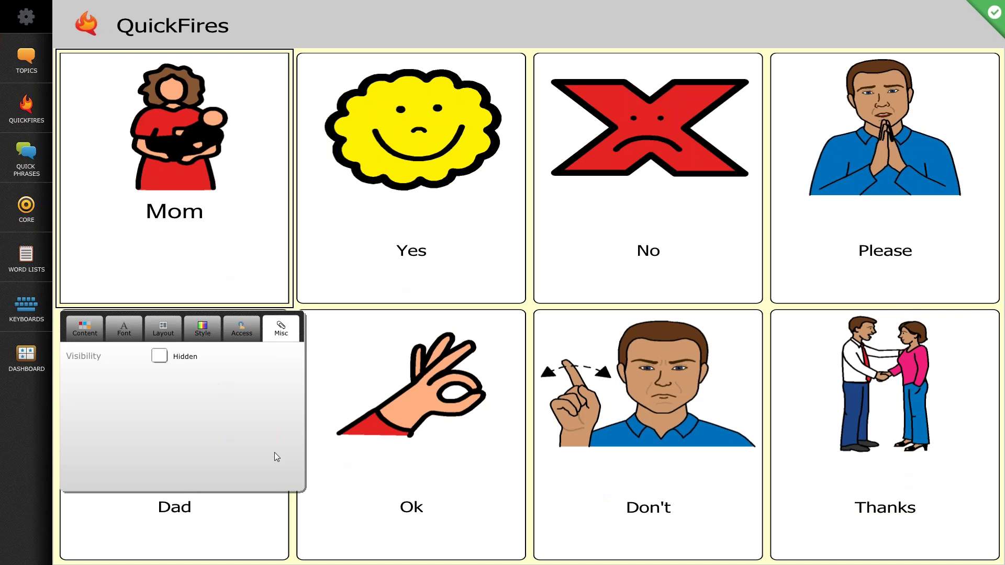
Tick Hidden so the Mom button appears hatched on QuickFires.
click(161, 362)
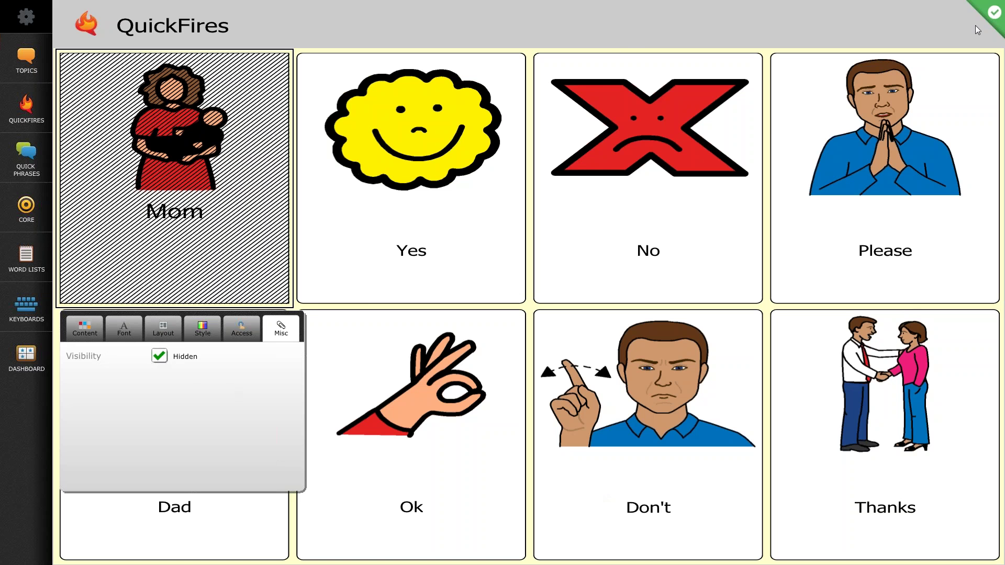
Leave editing, test the Dad button on the page, and re-enter Modify Mode.
key(Escape)
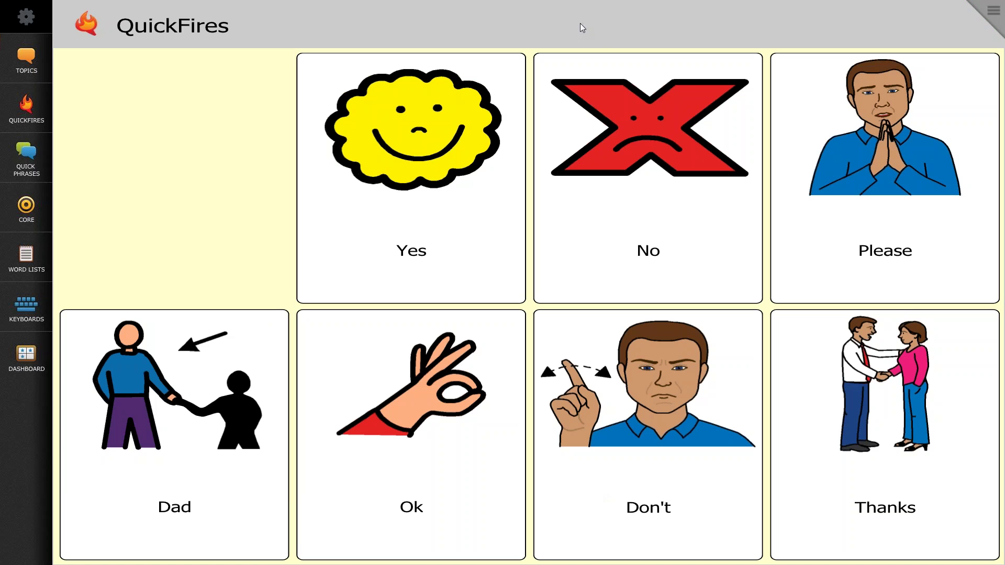
click(167, 372)
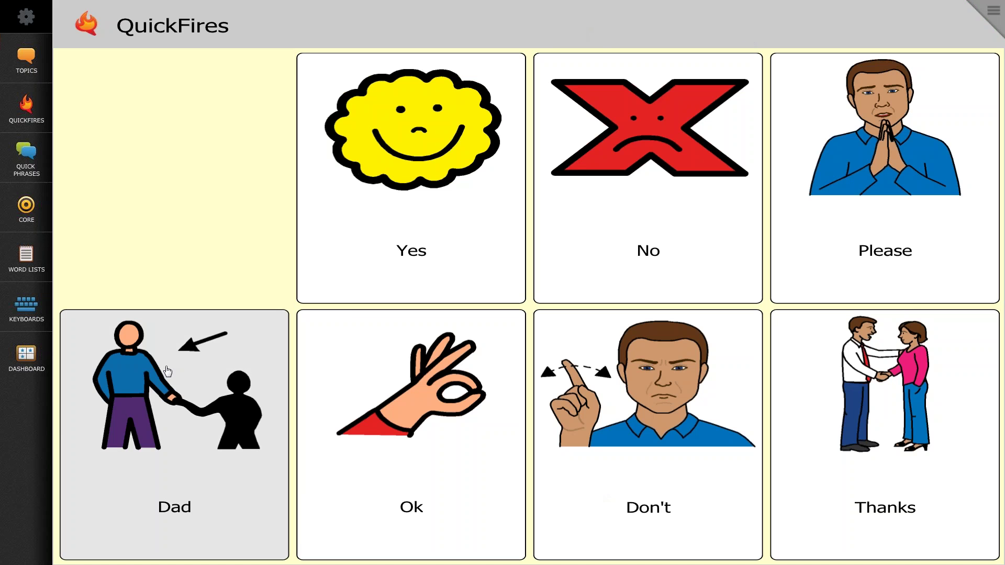
click(893, 94)
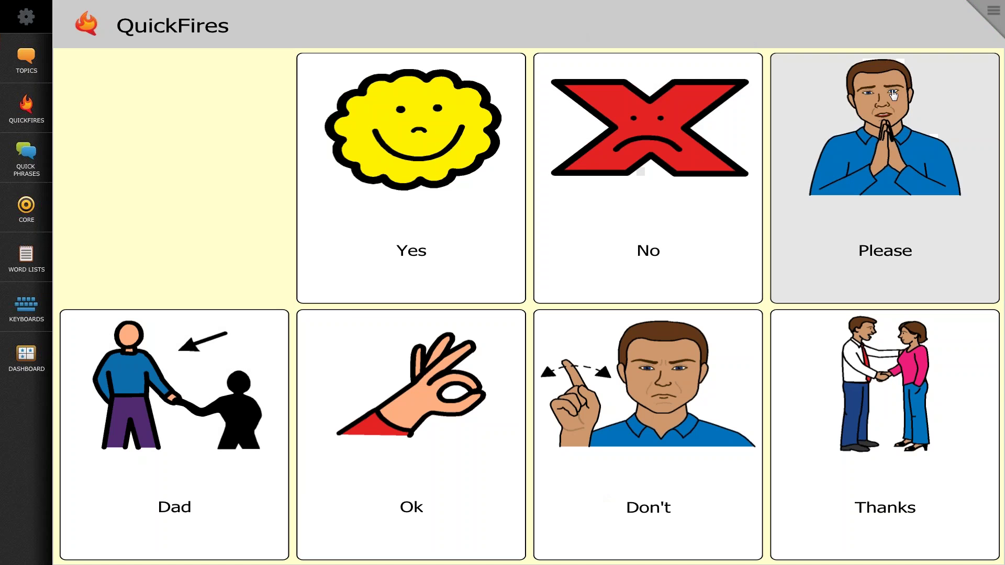
click(993, 13)
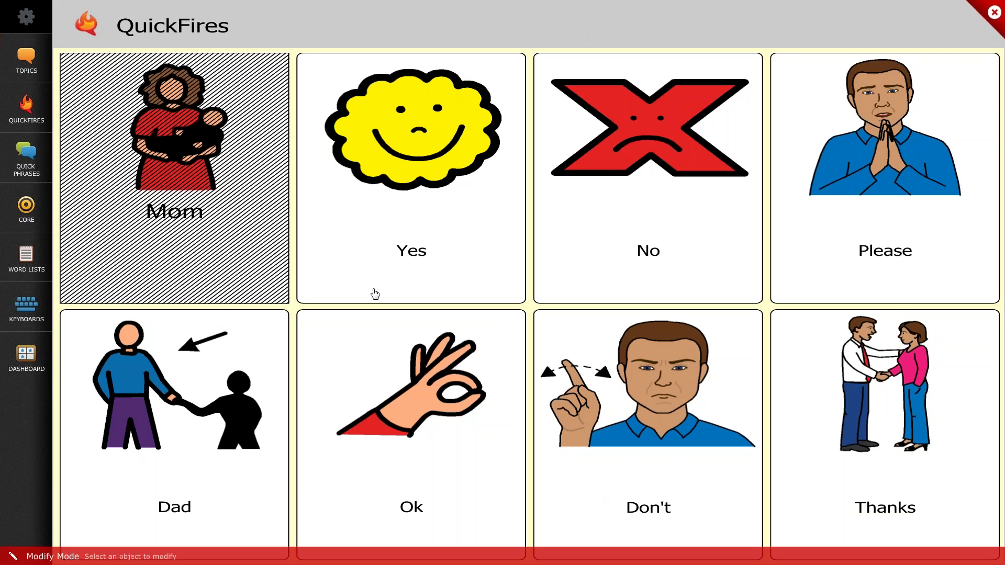
Mark the Dad button Hidden, exit editing, then re-enter Modify Mode to see both hatched.
click(203, 392)
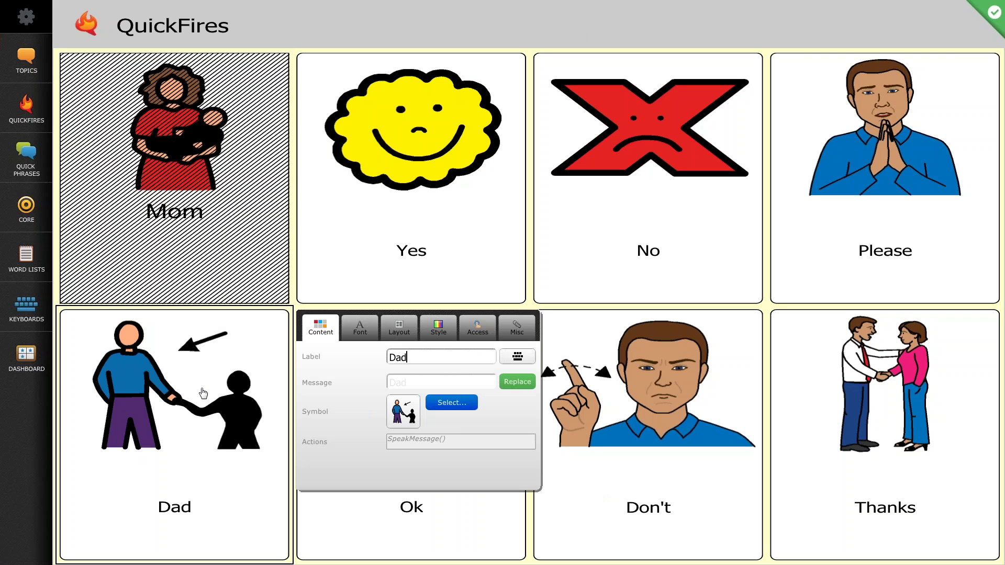
click(524, 328)
click(395, 356)
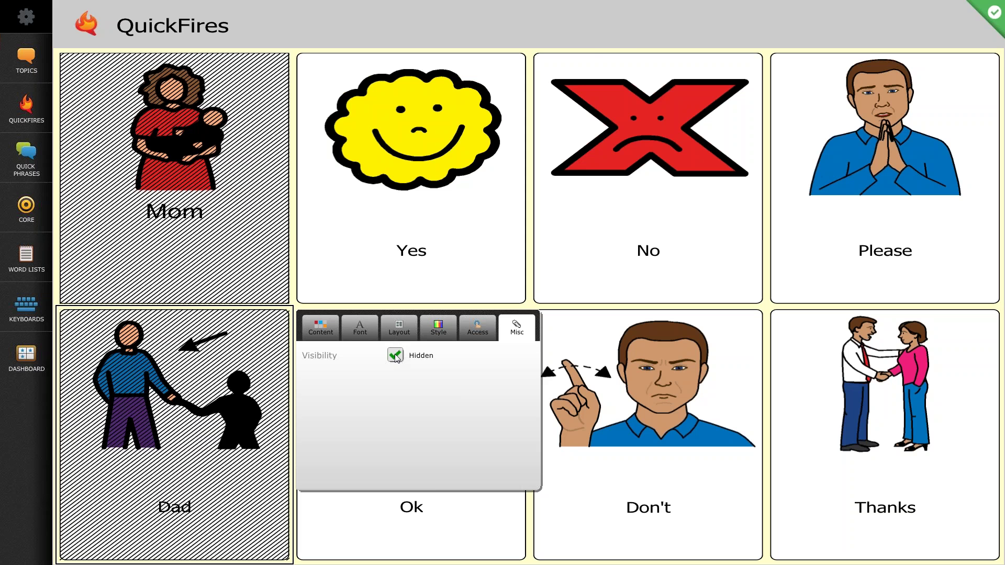
click(635, 33)
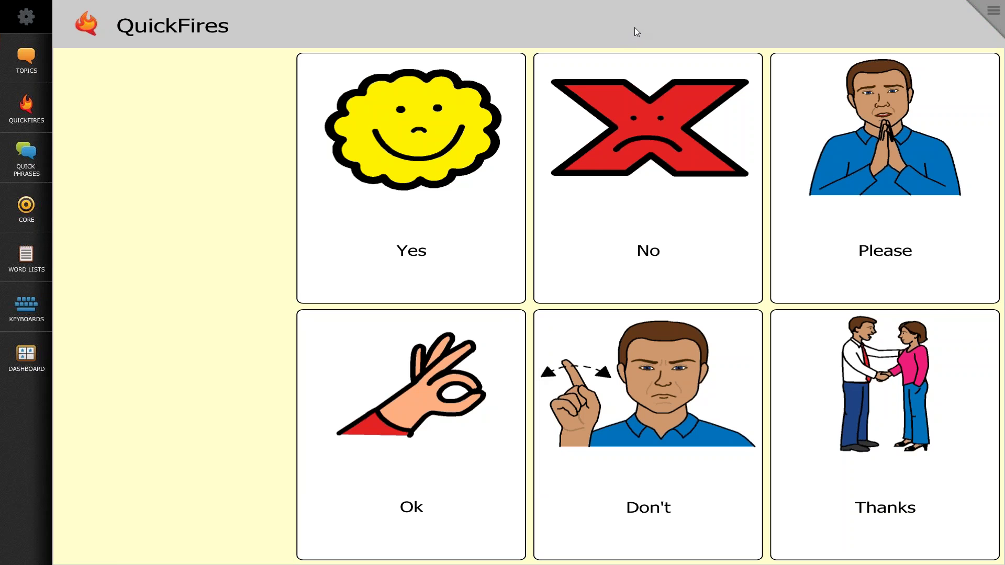
click(993, 16)
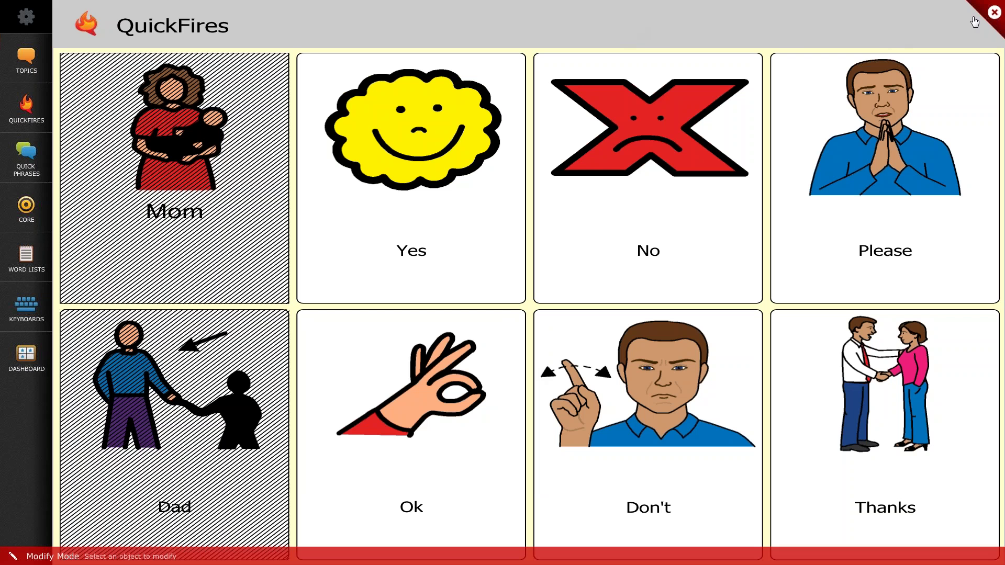
Untick Hidden on the Mom button's Misc tab and close its properties.
click(188, 211)
click(287, 328)
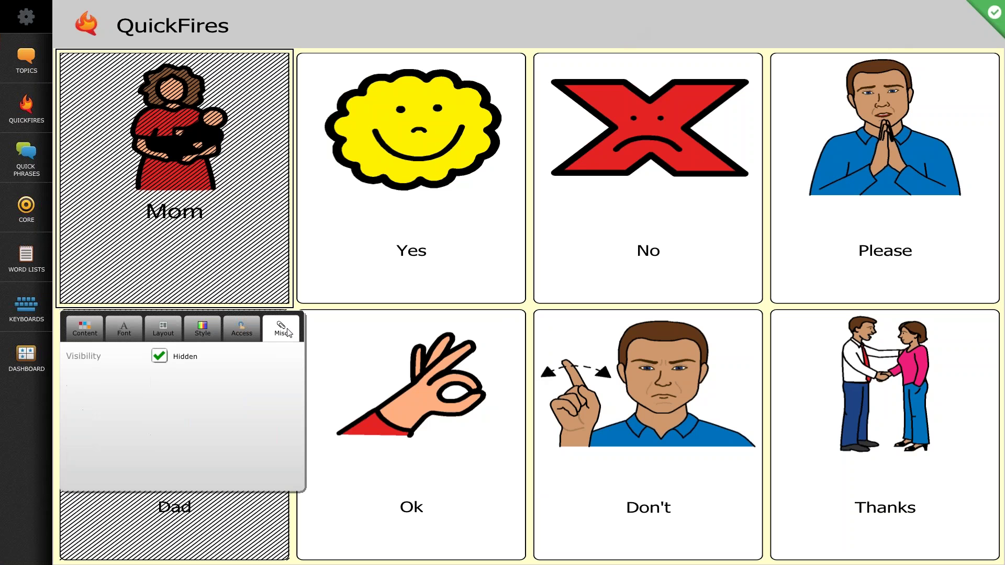
click(159, 356)
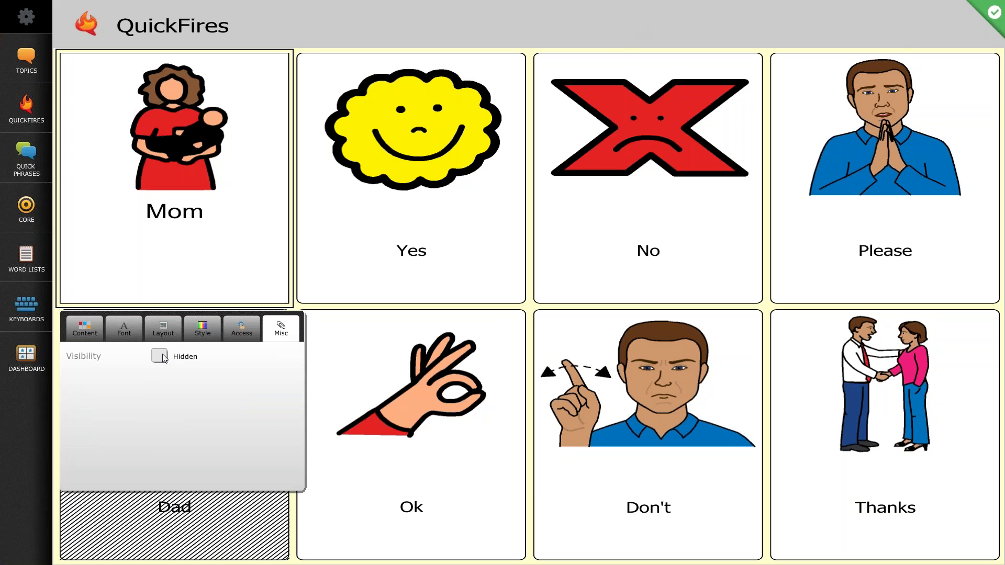
click(656, 5)
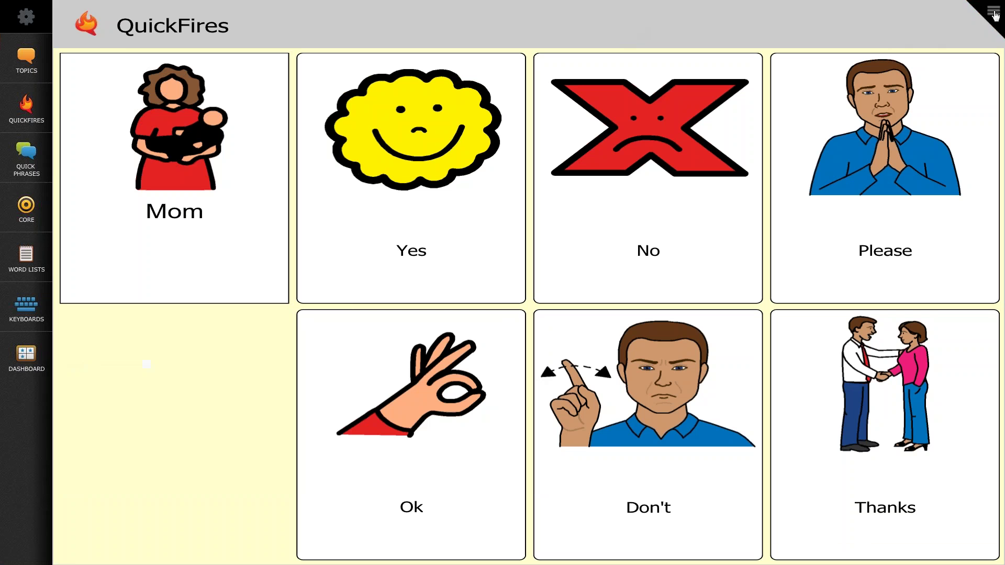
click(987, 14)
Untick Hidden on the Dad button and exit editing to show all eight cards.
click(197, 357)
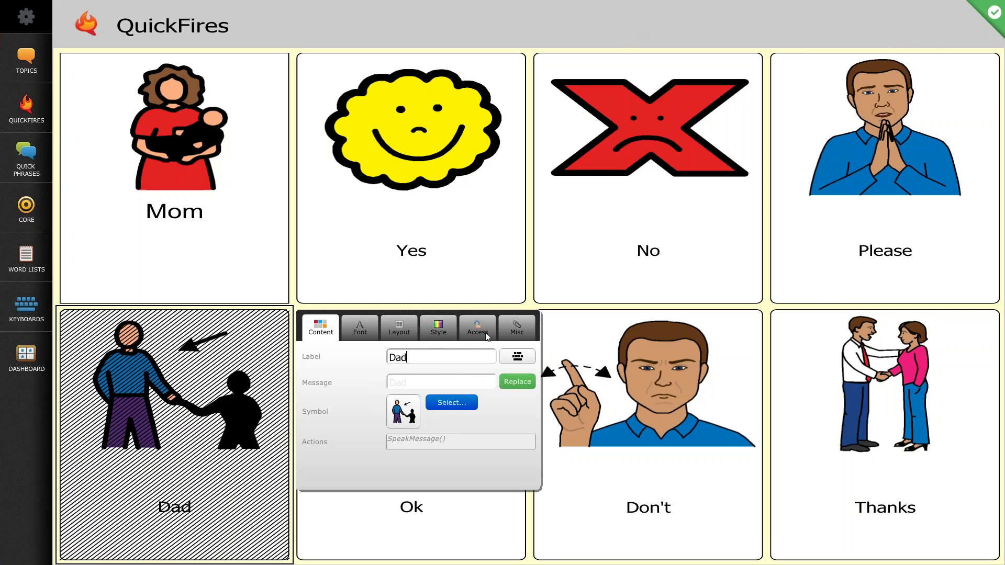
click(512, 330)
click(413, 356)
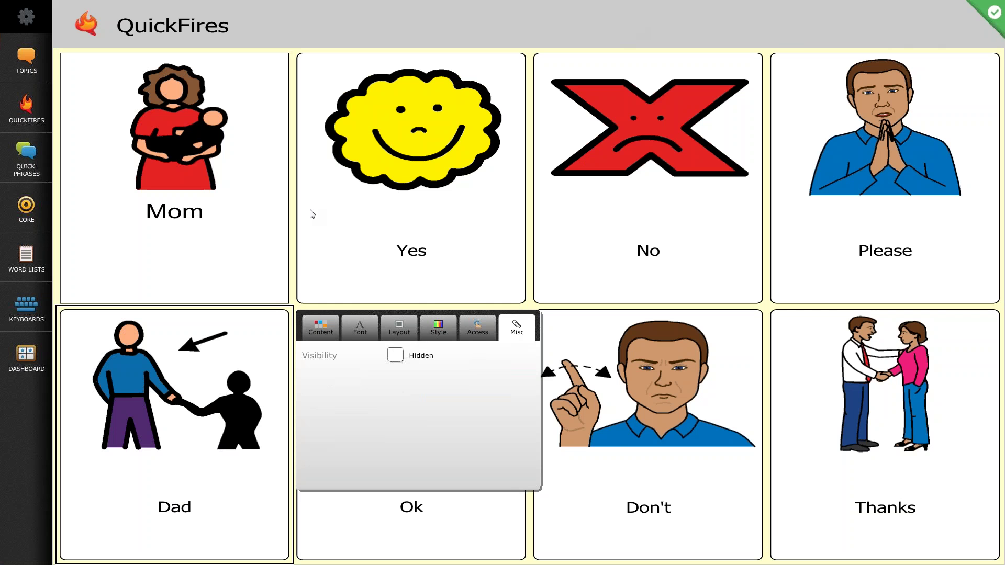
click(344, 15)
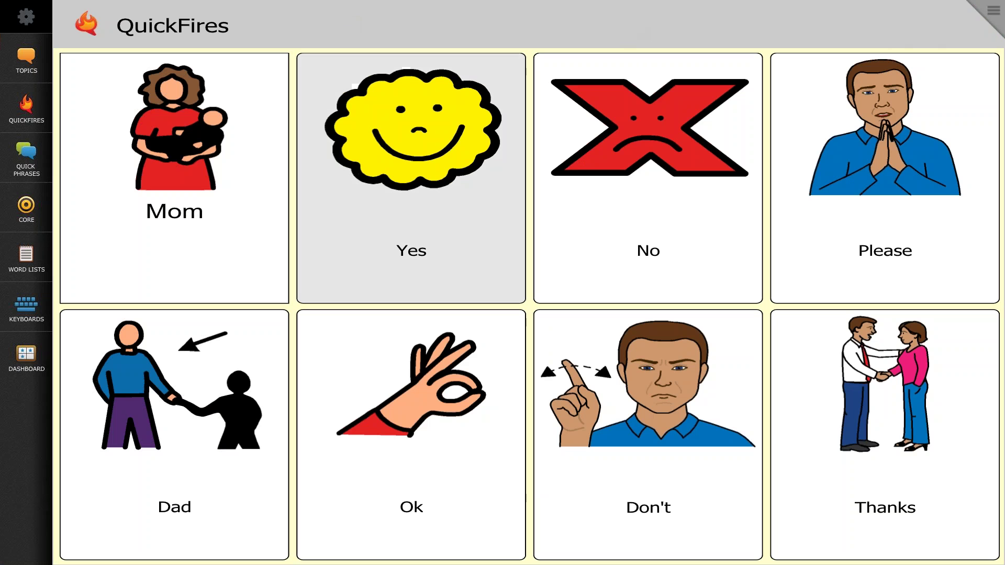